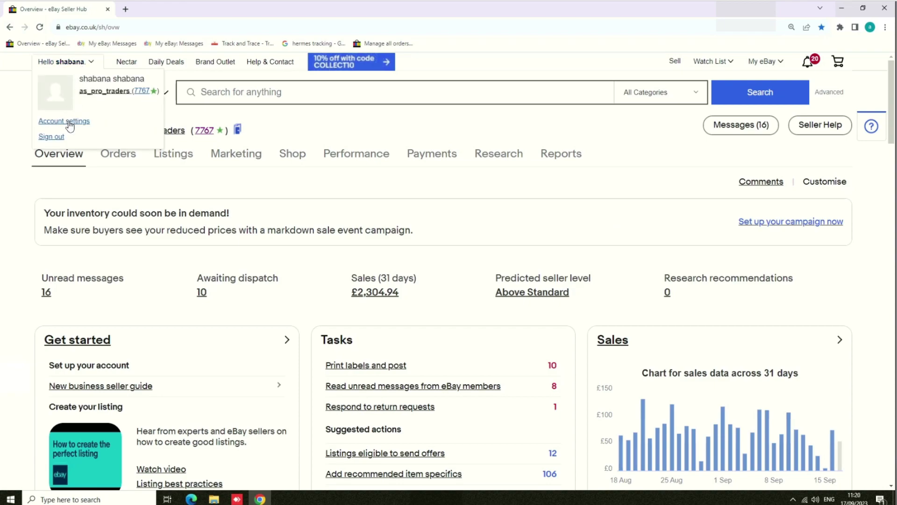
# - Go to Account settings, look at the Activity and Messages tabs, then return to the Account tab
pyautogui.click(68, 122)
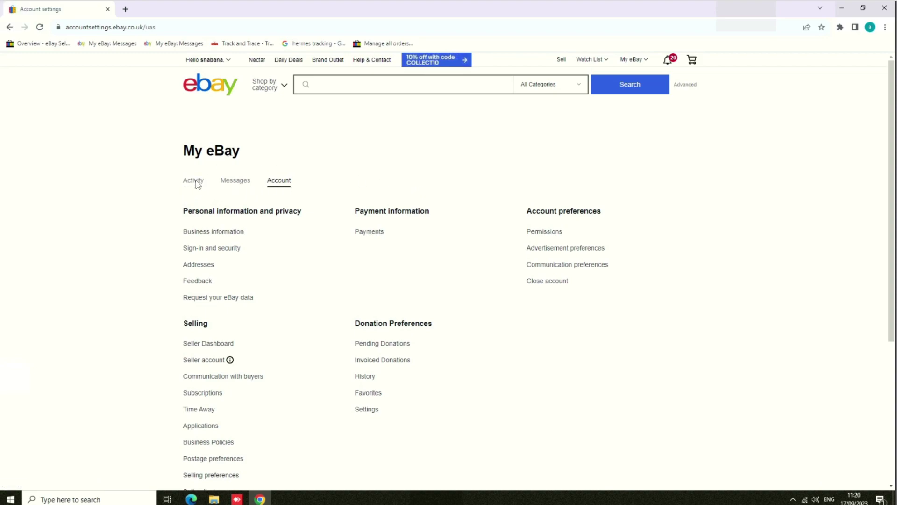
pyautogui.click(196, 181)
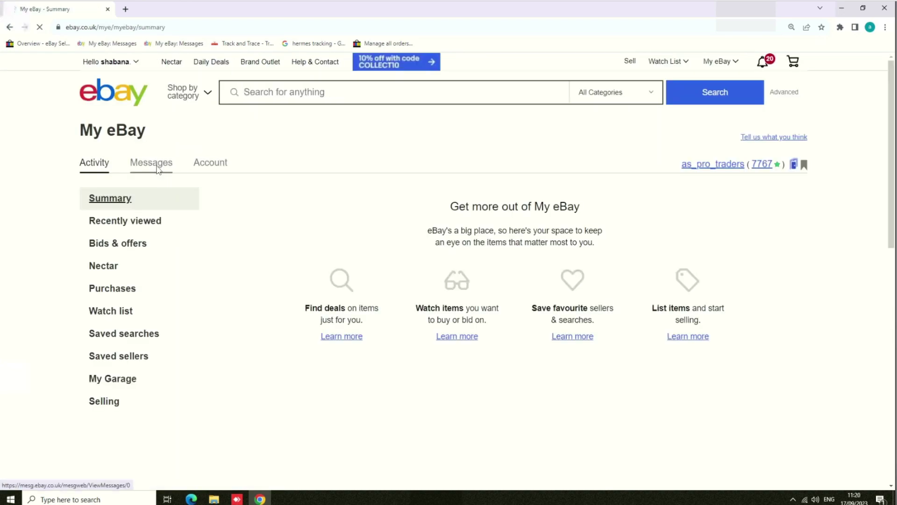
pyautogui.click(158, 168)
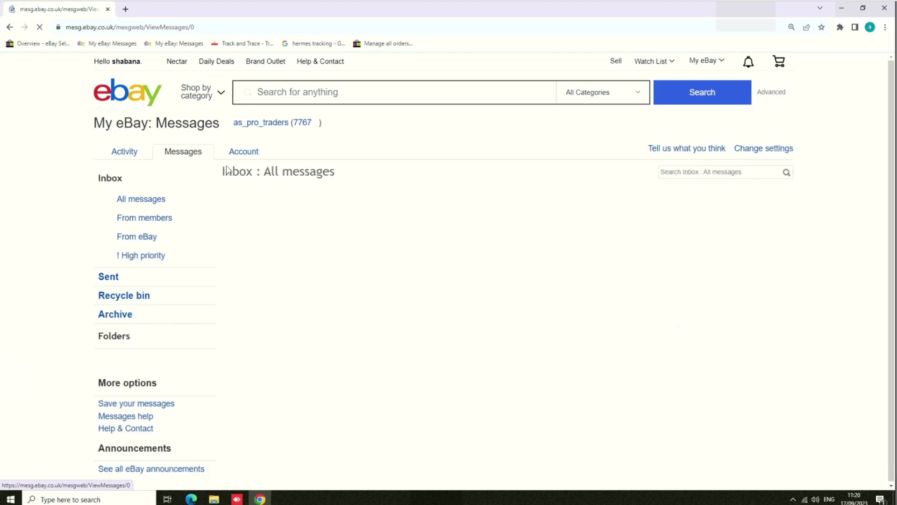
pyautogui.click(252, 158)
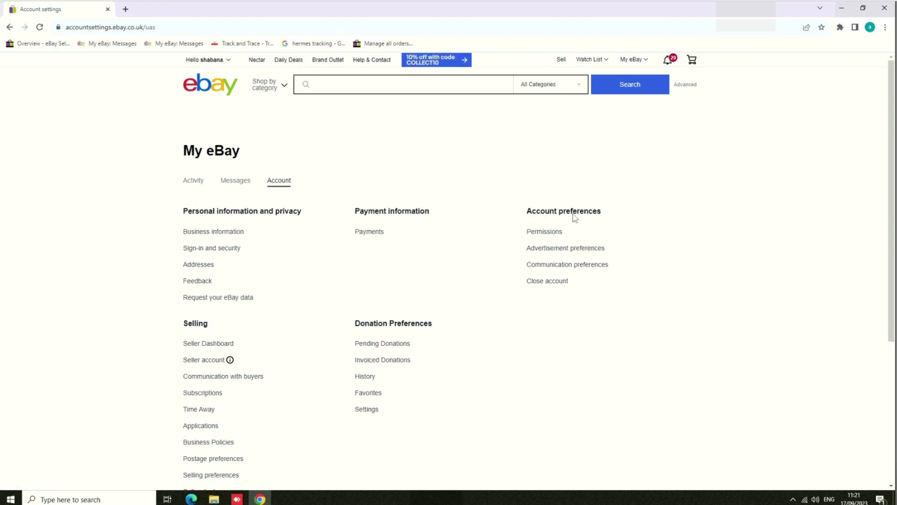
# - Open Permissions under Account preferences to reach the Authorised users page
pyautogui.moveTo(527, 210); pyautogui.dragTo(527, 209)
pyautogui.click(640, 222)
pyautogui.click(539, 237)
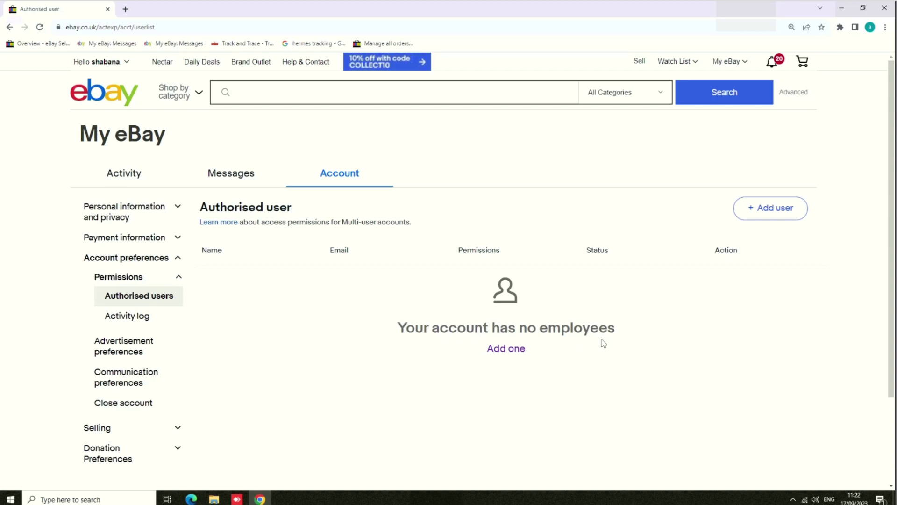
# - Start a new authorised user with 'Add one' and scroll down to the permission checkboxes
pyautogui.click(509, 356)
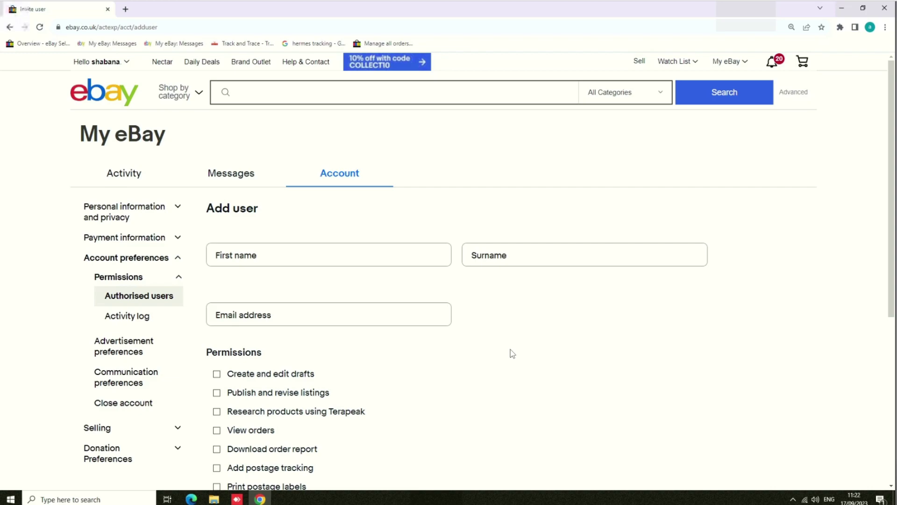
pyautogui.scroll(-1, 376, 287)
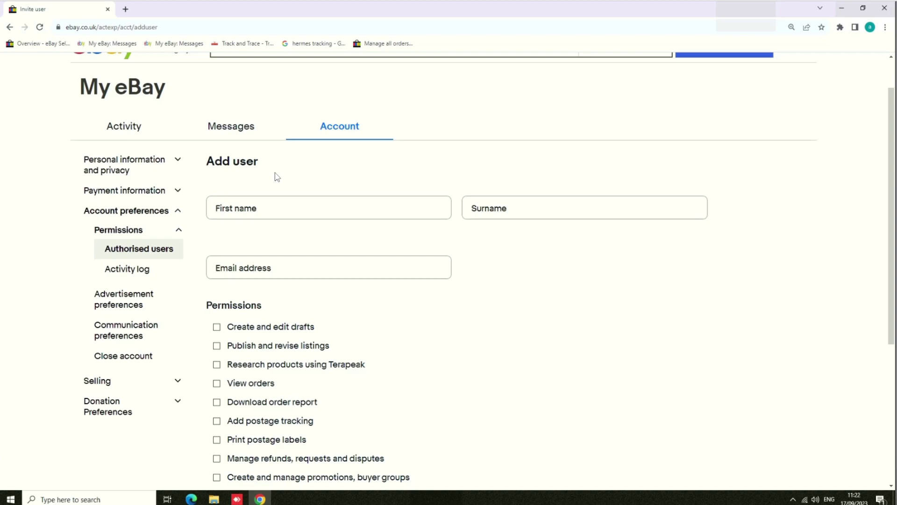
pyautogui.scroll(-1, 320, 224)
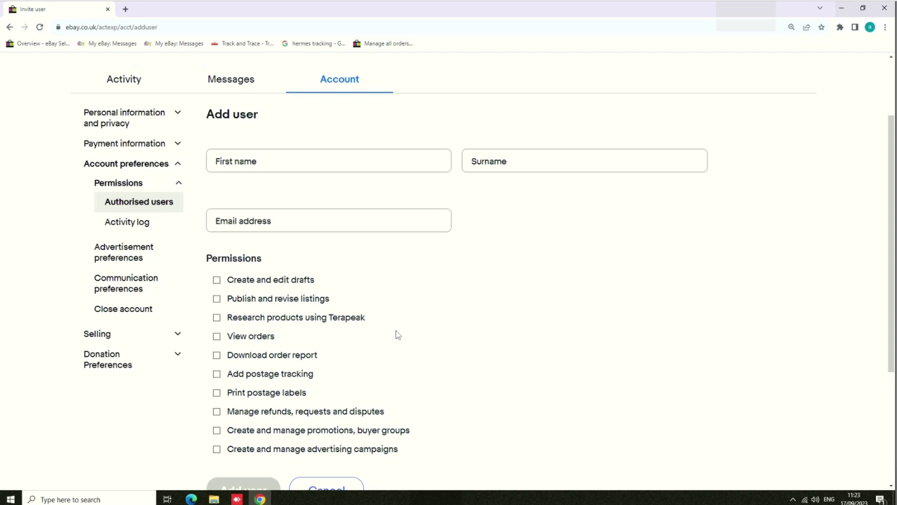
# - Tick and untick the drafts, Publish and revise, Terapeak and View orders permissions
pyautogui.click(217, 280)
pyautogui.click(216, 299)
pyautogui.click(216, 317)
pyautogui.click(217, 336)
pyautogui.click(216, 318)
pyautogui.click(217, 298)
pyautogui.click(216, 336)
# - Enter the new user's first name, surname and email address
pyautogui.click(323, 161)
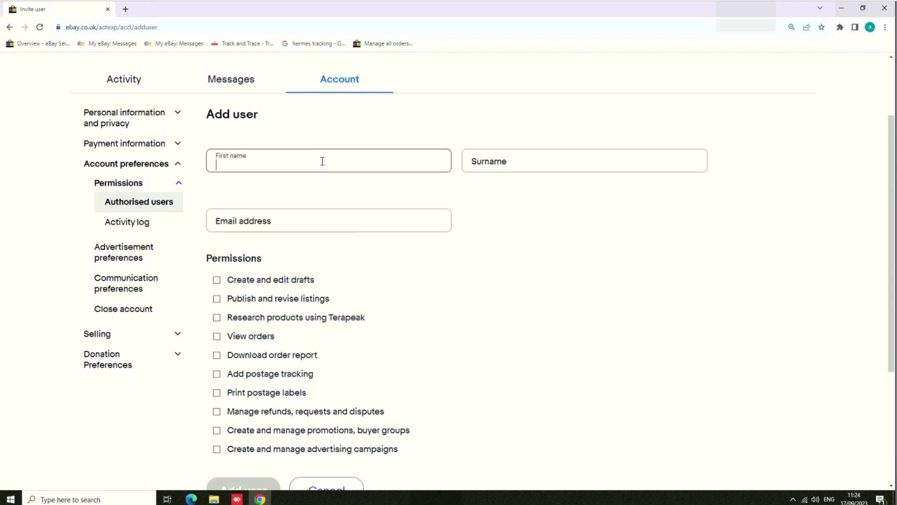
pyautogui.click(498, 160)
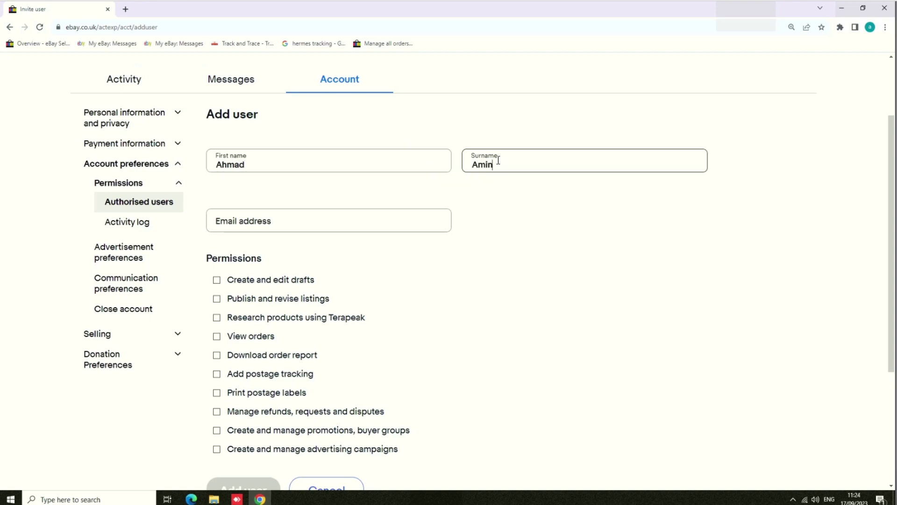
pyautogui.click(361, 217)
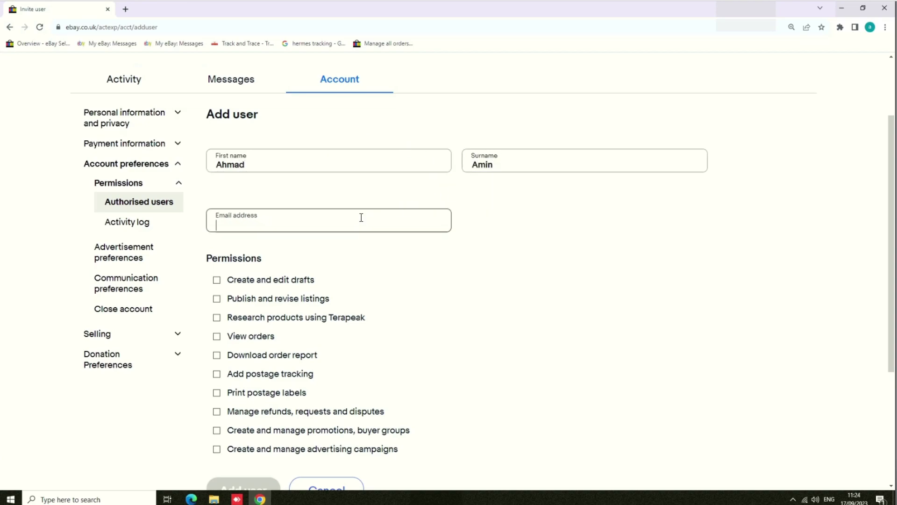
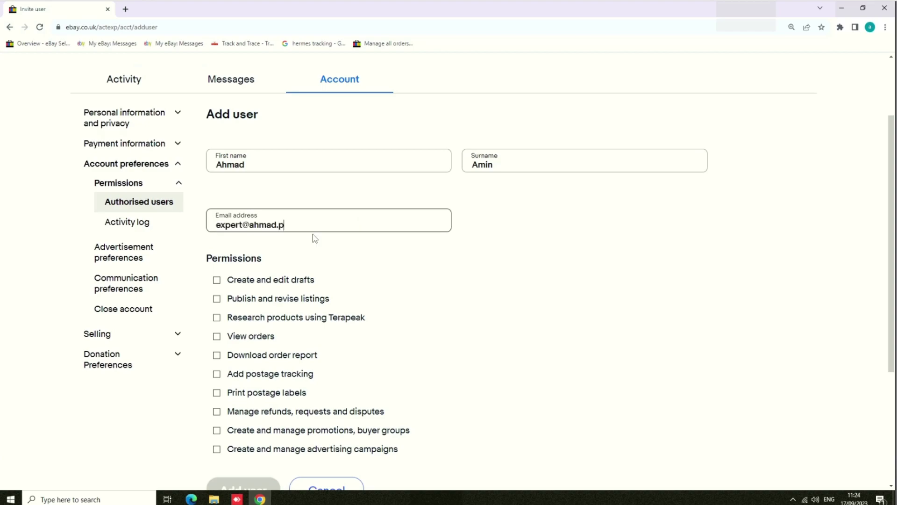
# - Tick the permissions from Create and edit drafts through advertising campaigns
pyautogui.scroll(-1, 367, 255)
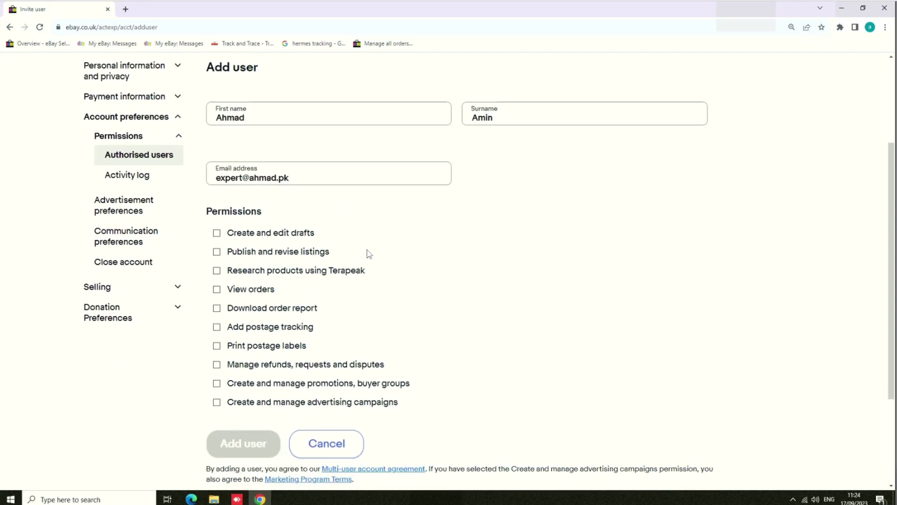
pyautogui.click(217, 232)
pyautogui.click(216, 251)
pyautogui.click(216, 270)
pyautogui.click(216, 308)
pyautogui.click(216, 327)
pyautogui.click(216, 345)
pyautogui.click(217, 364)
pyautogui.click(217, 383)
pyautogui.click(216, 402)
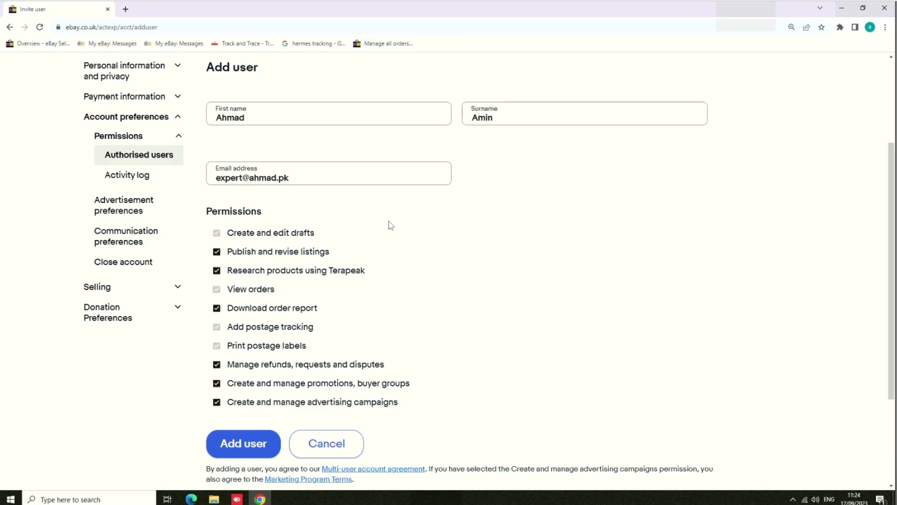
# - Return to the Seller Hub overview page via the 'Overview - eBay Seller Hub' bookmark
pyautogui.scroll(1, 390, 224)
pyautogui.scroll(2, 390, 221)
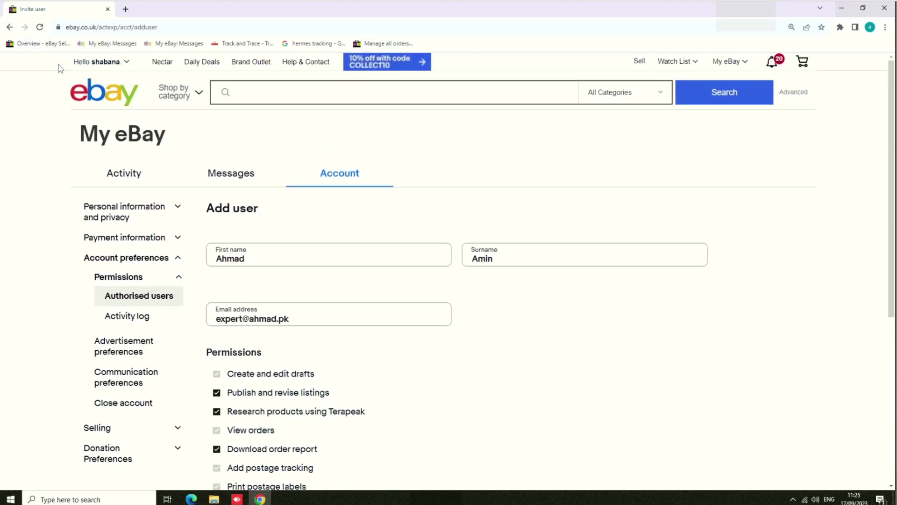
pyautogui.click(38, 43)
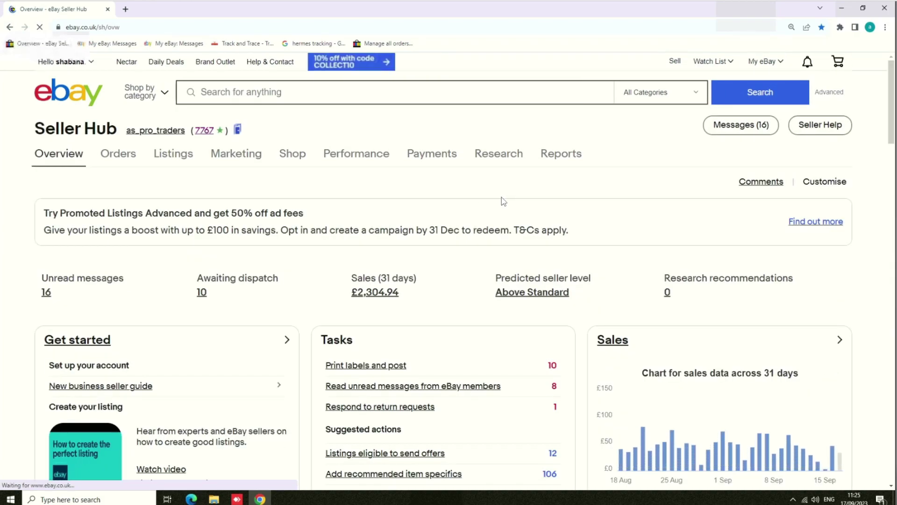